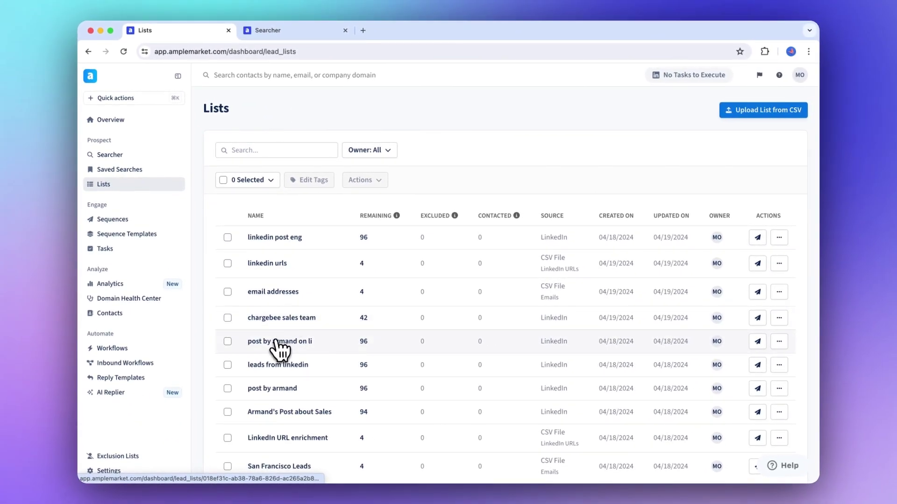
- Open the LinkedIn lead list whose name ends in "on li" and select every lead on its first page
left_click(275, 343)
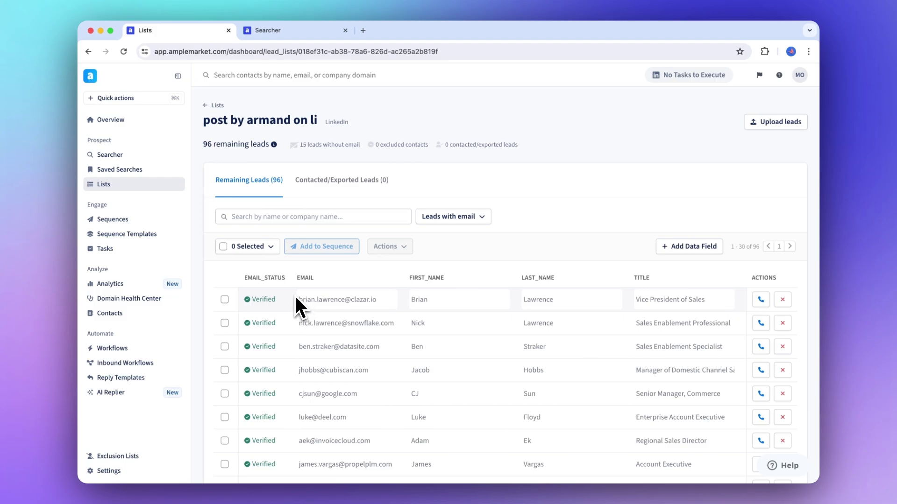
scroll(295, 301, "down", 2)
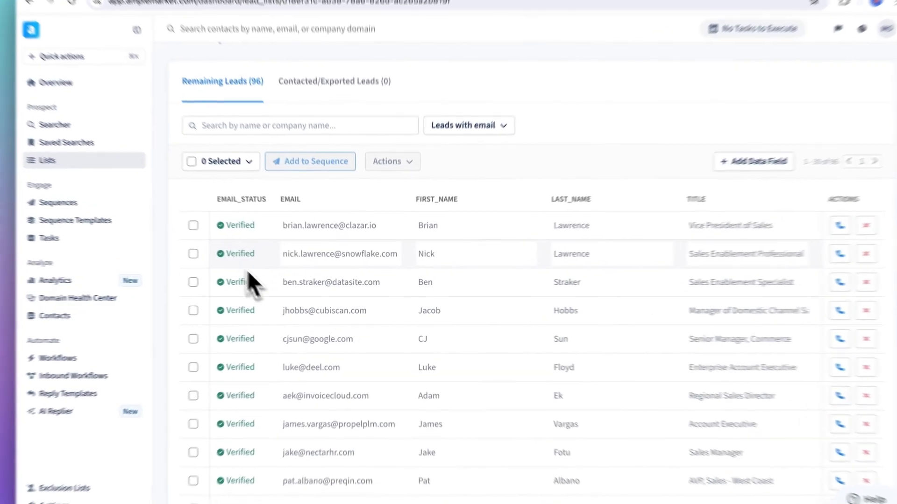
left_click(225, 235)
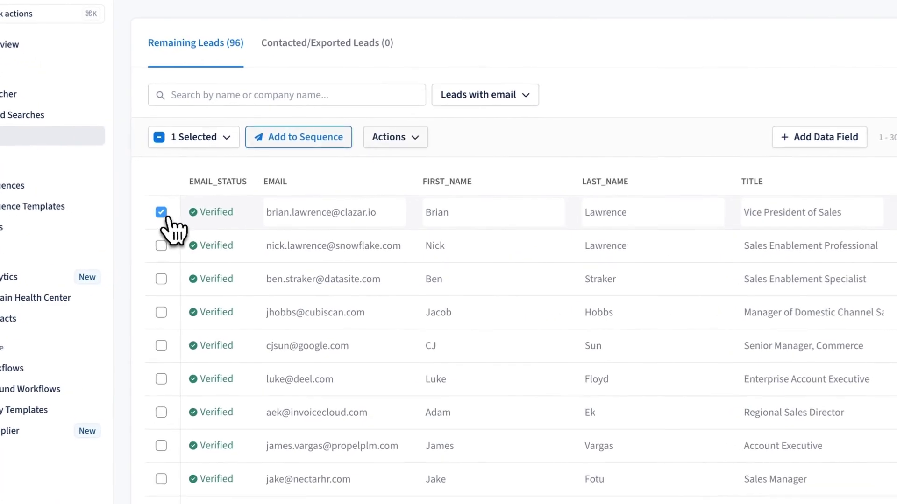
left_click(161, 246)
left_click(194, 136)
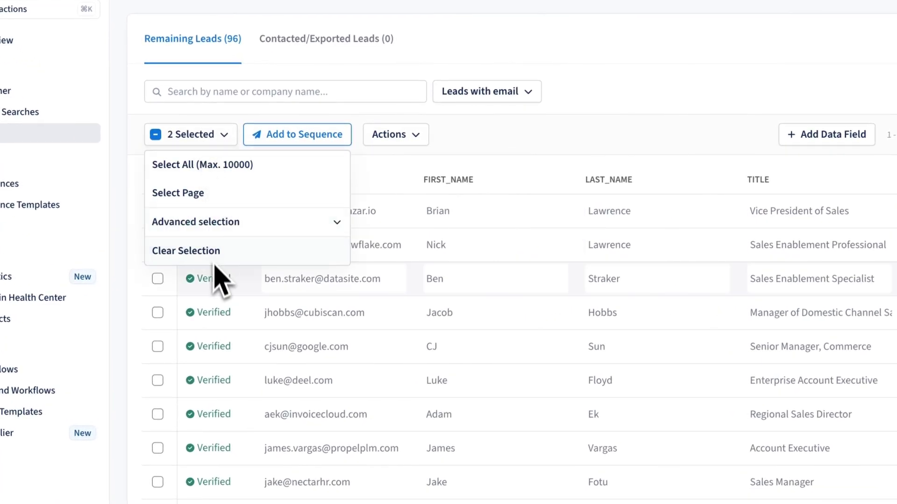
left_click(213, 194)
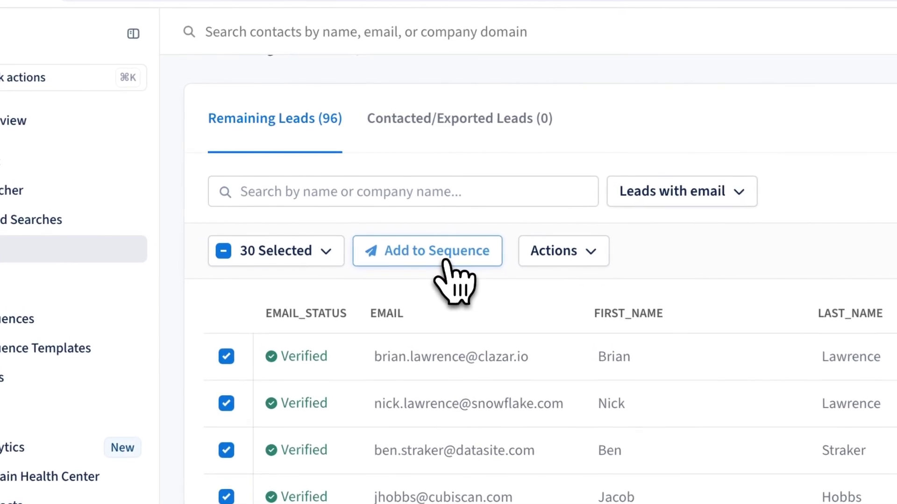
- Add the selected leads to a new sequence and title it "Linkedin Post by" followed by the post author's first name
left_click(445, 261)
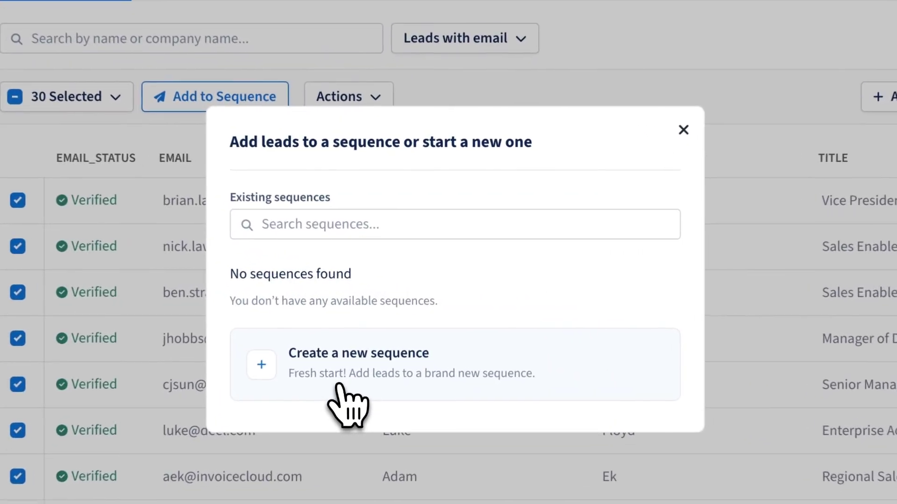
left_click(389, 332)
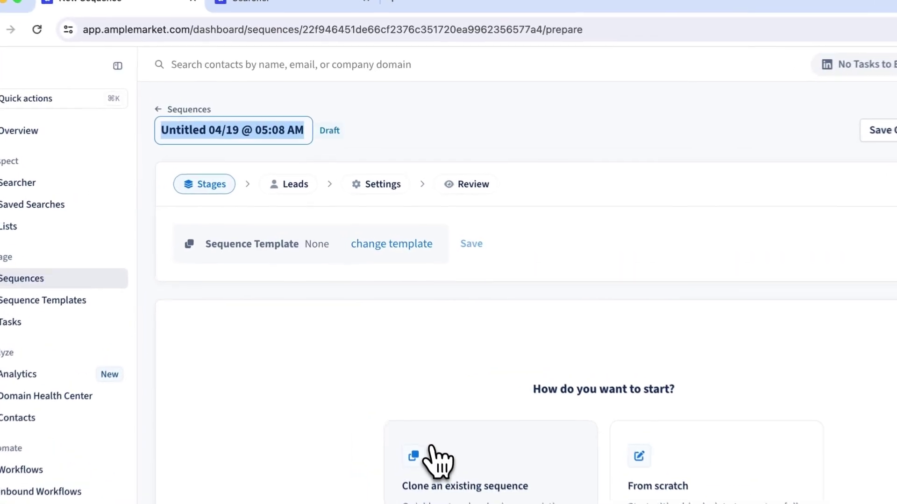
type("Lik")
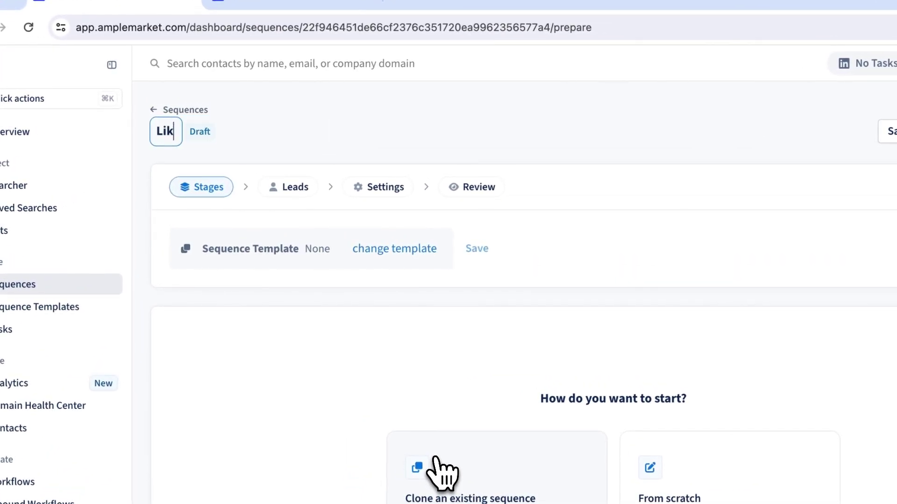
type("edin Post ")
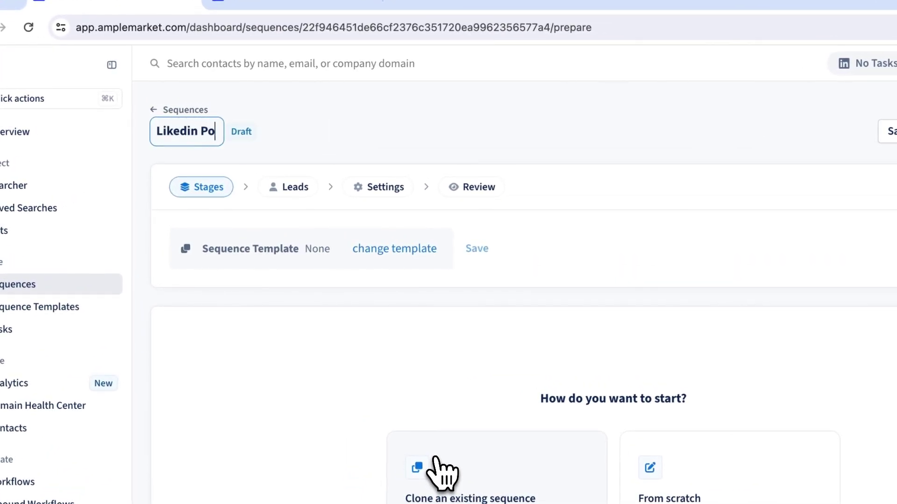
type("by Ar")
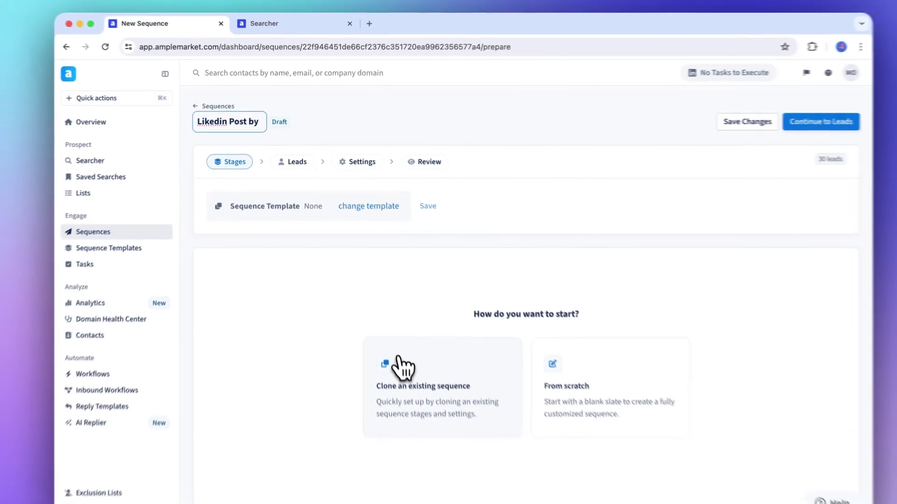
type("mand")
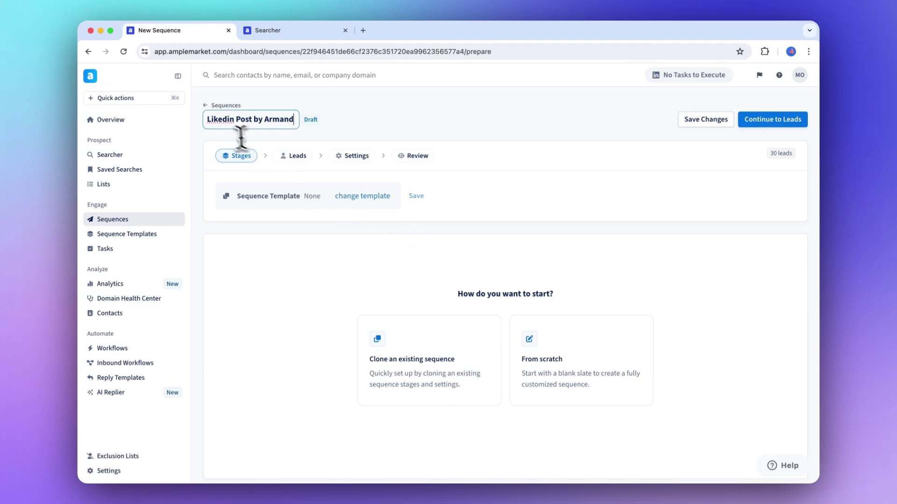
left_click(213, 119)
type("n")
left_click(474, 164)
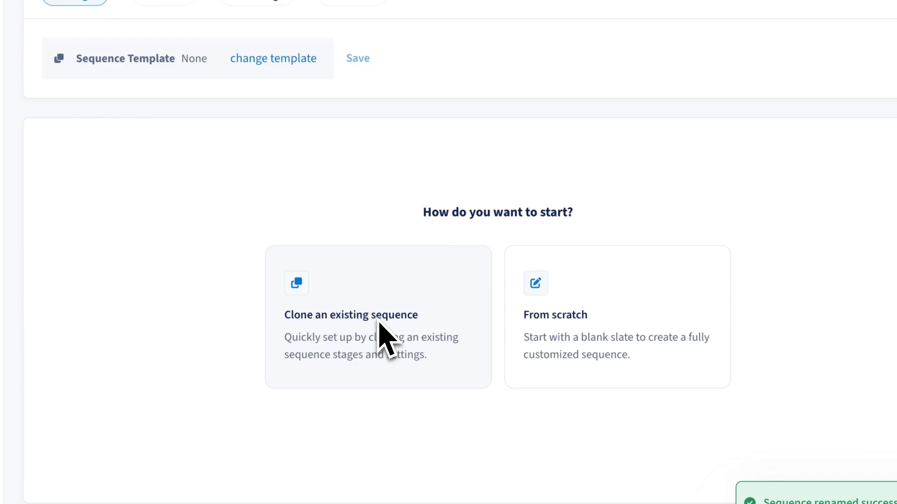
- Start the sequence from scratch and add an Email stage with Generate with AI turned on
left_click(557, 303)
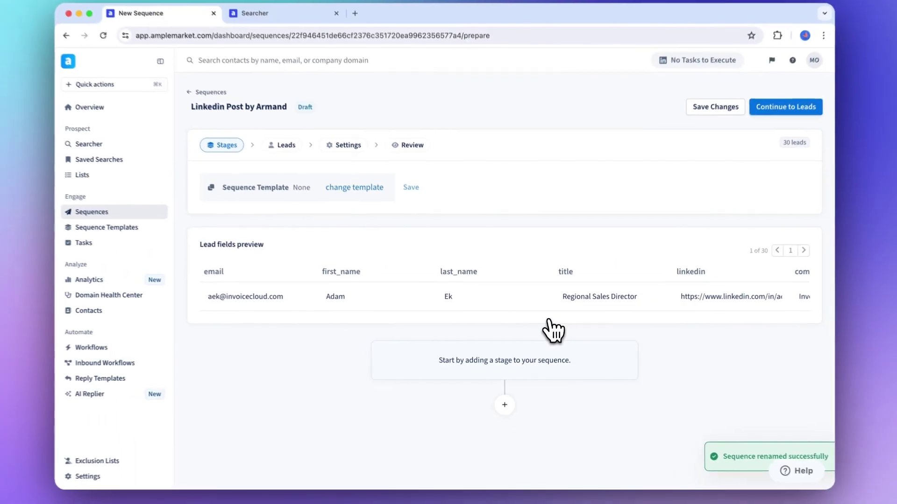
left_click_drag(442, 361, 571, 366)
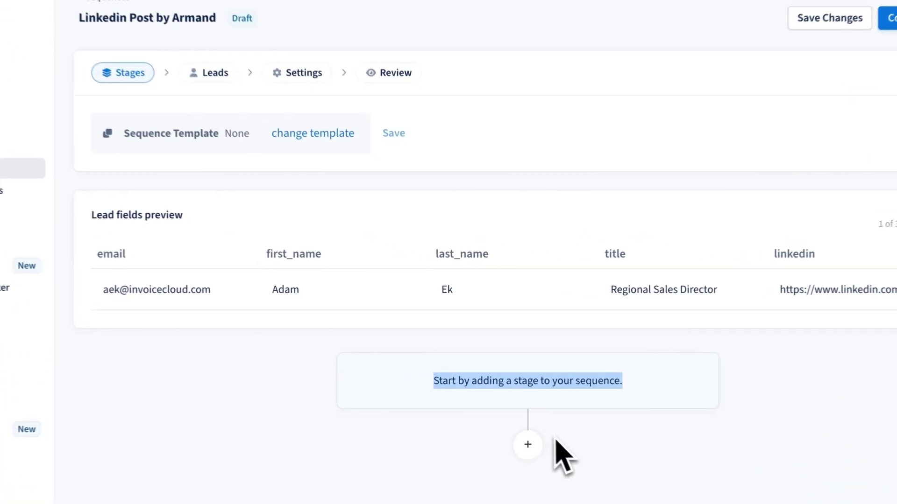
left_click(505, 403)
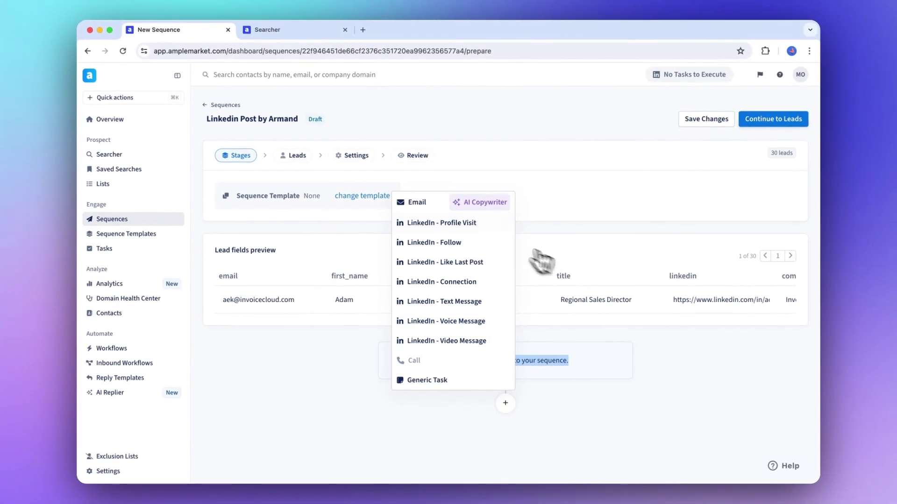
left_click(436, 203)
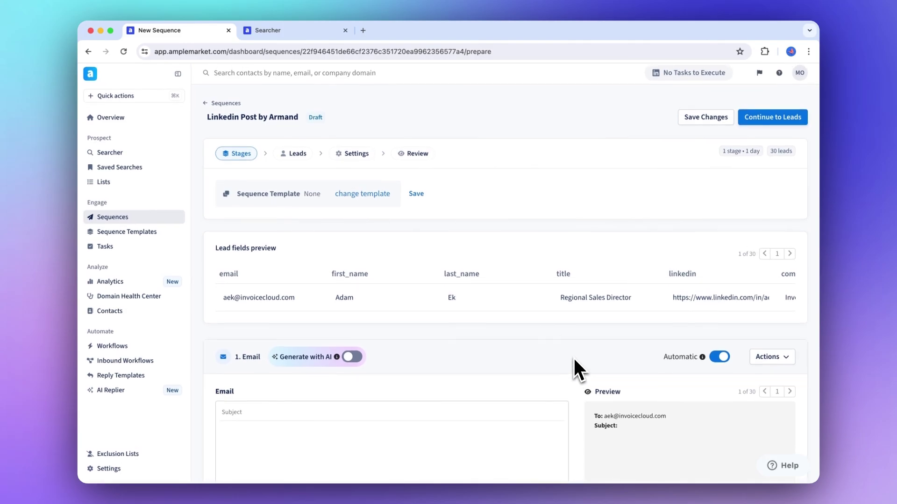
scroll(573, 360, "down", 3)
left_click(351, 270)
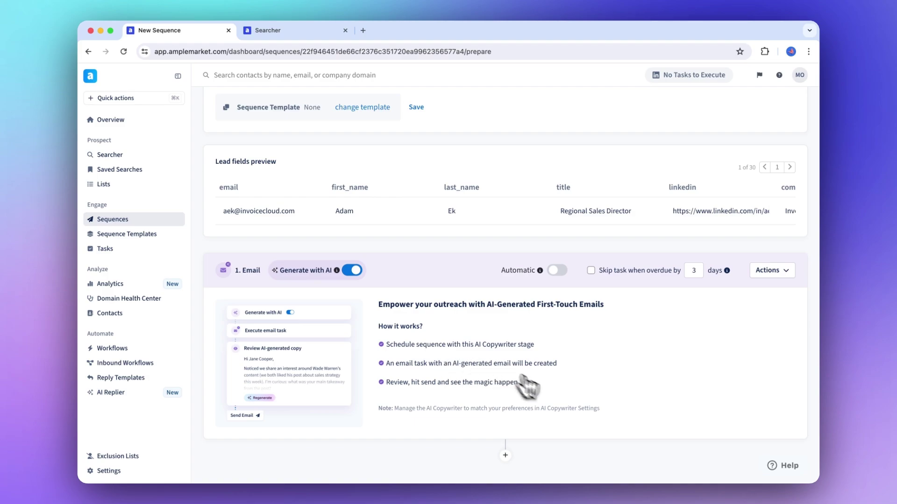
- Add a LinkedIn - Follow stage after the AI email, scheduled 2 days after the previous stage
left_click(506, 456)
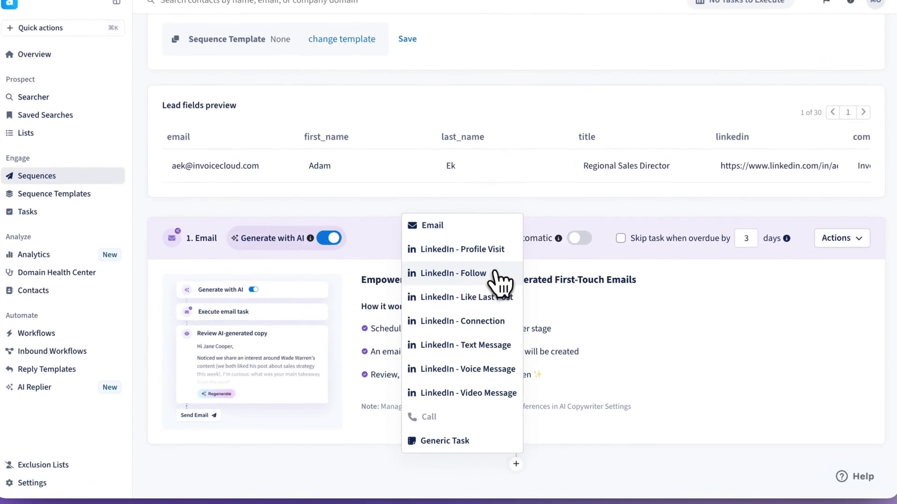
left_click(494, 273)
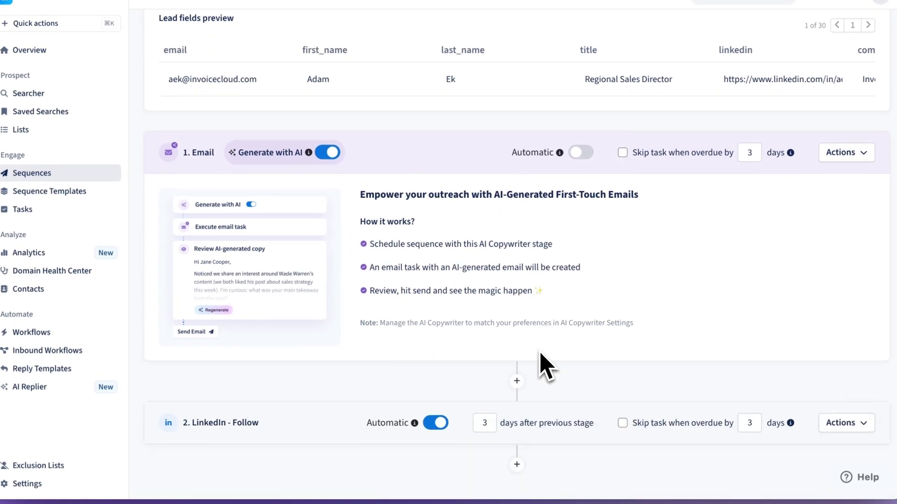
left_click(485, 423)
- Add a LinkedIn - Like Last Post stage at the end, scheduled 1 day after the previous stage
left_click(516, 465)
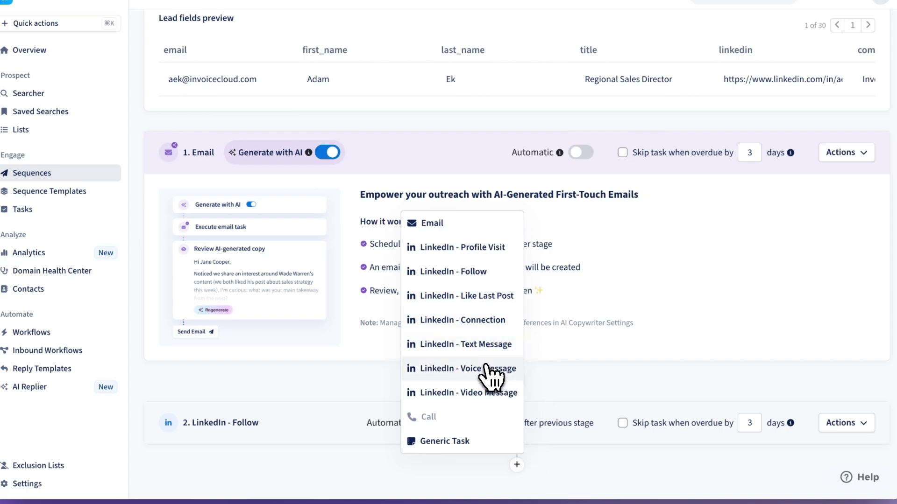
left_click(488, 296)
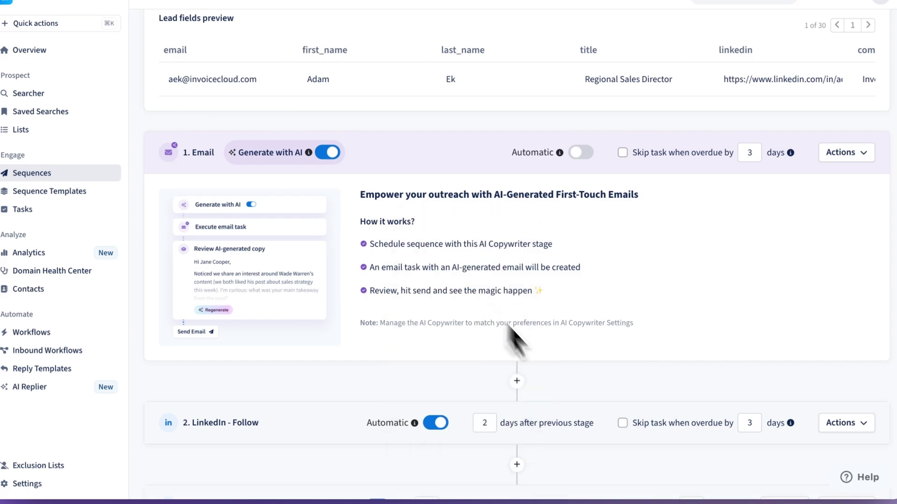
left_click(423, 424)
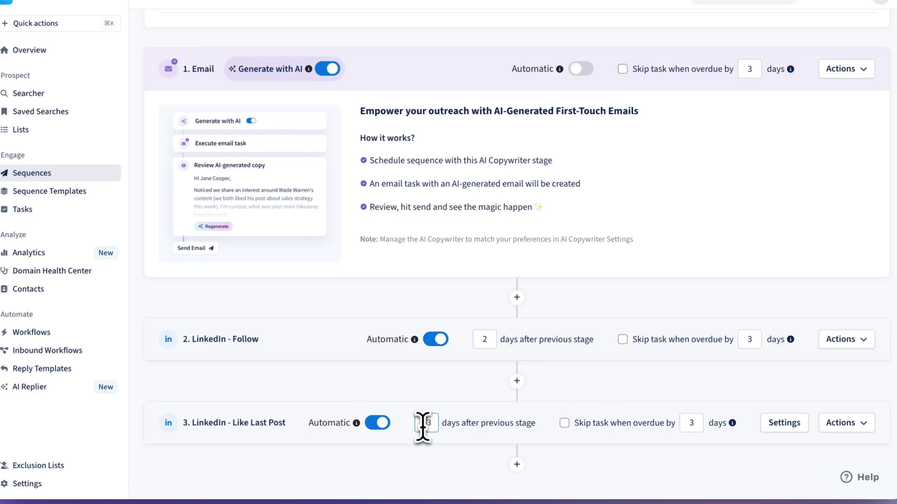
- Add a LinkedIn - Connection stage after the Like Last Post stage
left_click(516, 464)
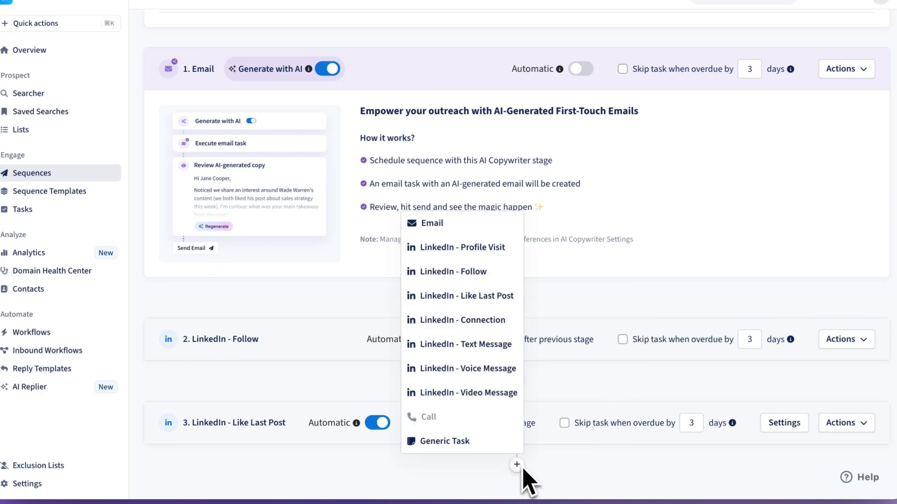
left_click(498, 322)
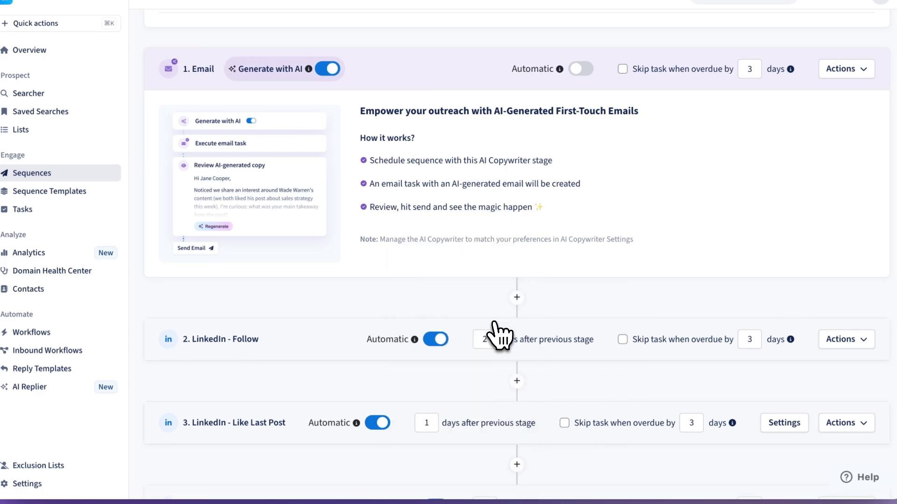
left_click(508, 444)
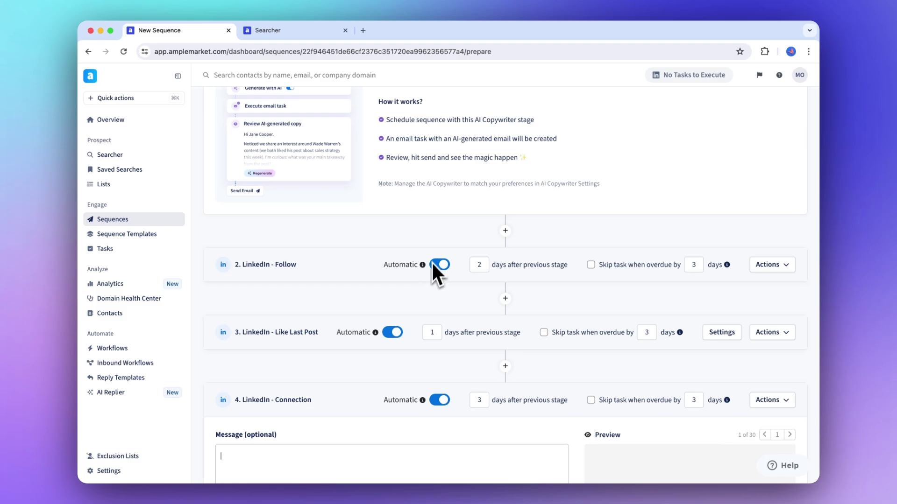
- Add a follow-up Email stage after the LinkedIn - Connection stage
scroll(435, 262, "up", 2)
scroll(485, 348, "down", 4)
scroll(513, 383, "down", 1)
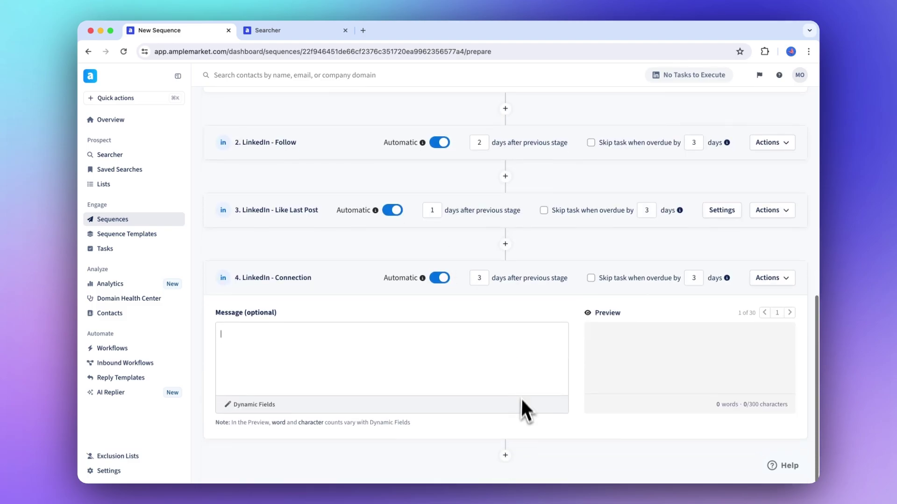
left_click(505, 452)
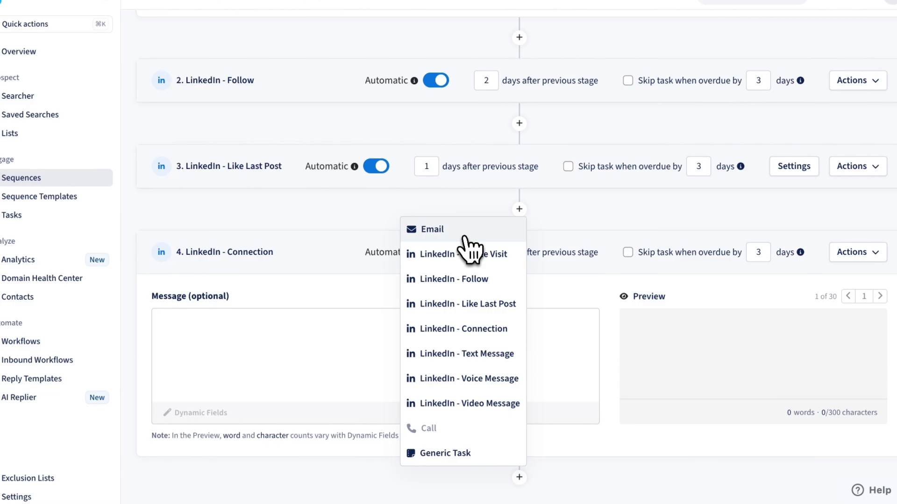
left_click(463, 237)
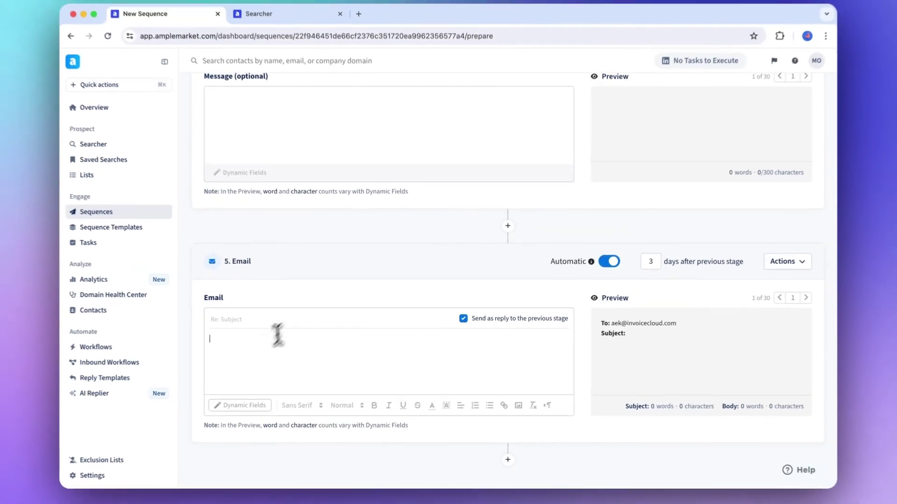
- Write the follow-up email body as "hi {{first_name}}, Did you have a chance to review my email?" using the first-name dynamic field
type("H")
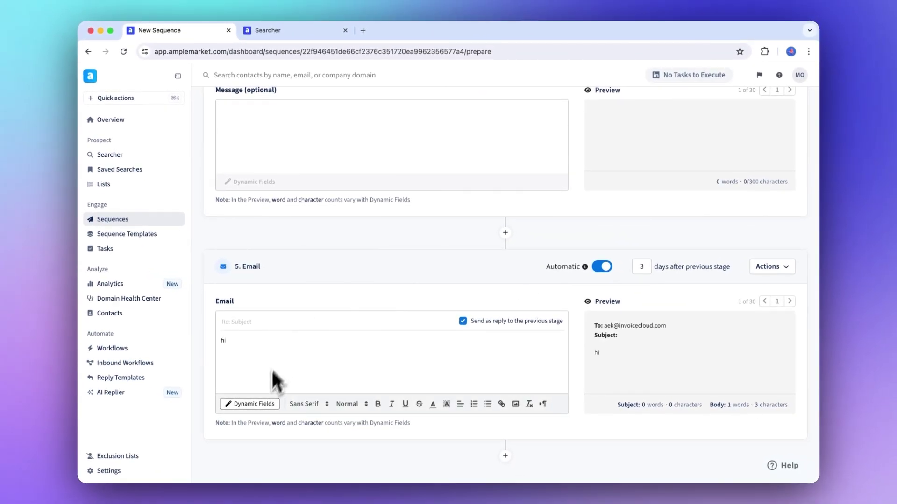
left_click(267, 405)
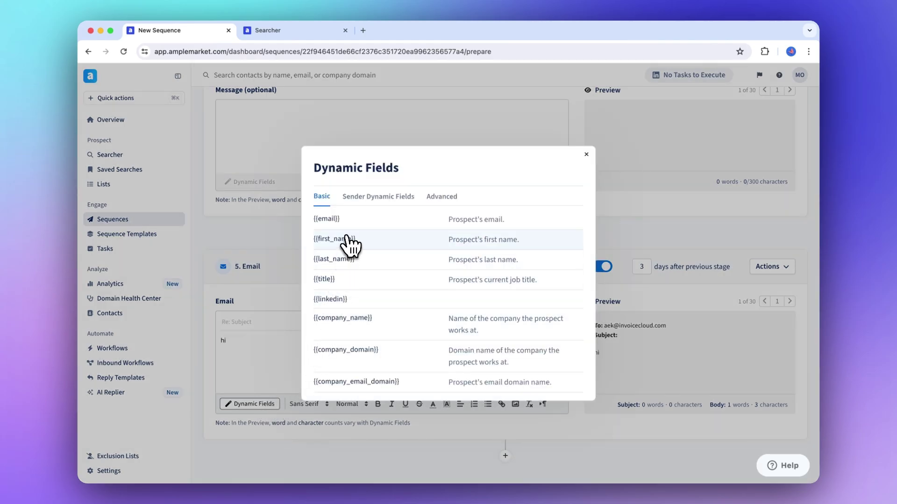
left_click(346, 239)
type(".")
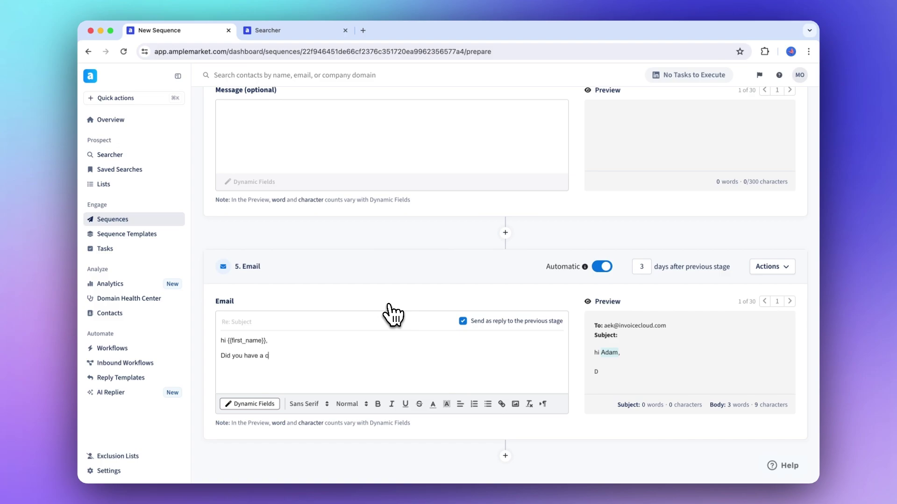
type("t")
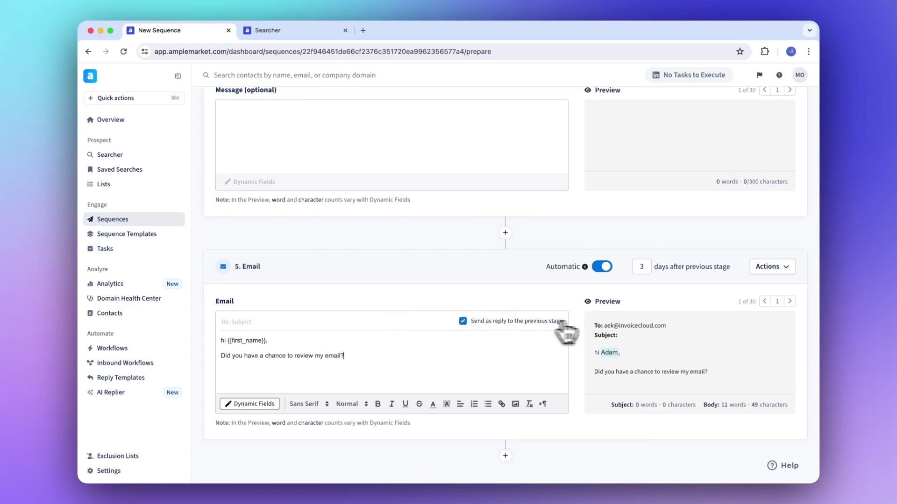
- Examine the follow-up email preview for successive leads, advancing to lead 6
scroll(657, 327, "up", 7)
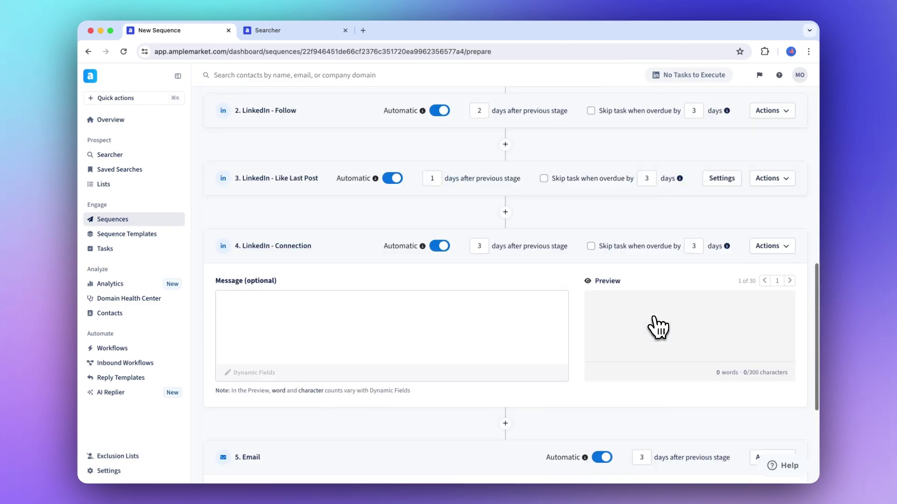
scroll(658, 327, "down", 3)
scroll(657, 327, "down", 3)
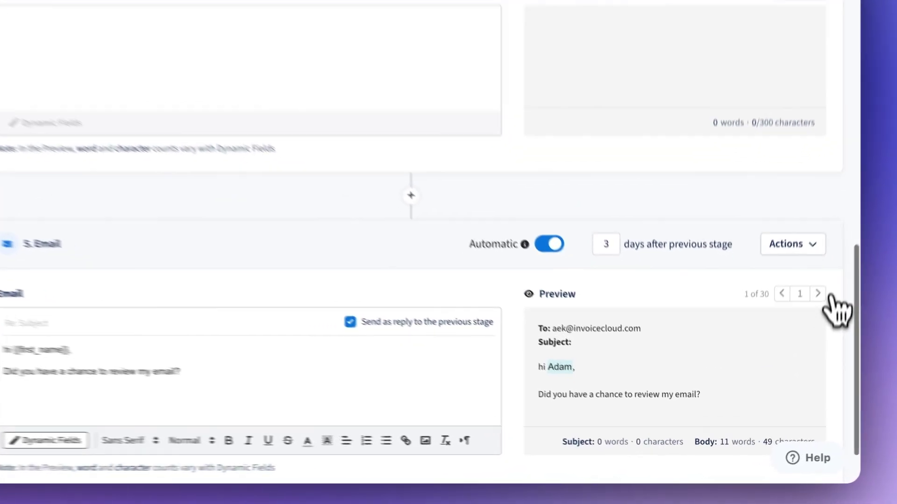
left_click(789, 387)
left_click(828, 274)
left_click(829, 275)
left_click(829, 274)
left_click(829, 274)
- Begin the LinkedIn - Connection message with "hi" followed by the {{first_name}} dynamic field
left_click(386, 176)
type("hi")
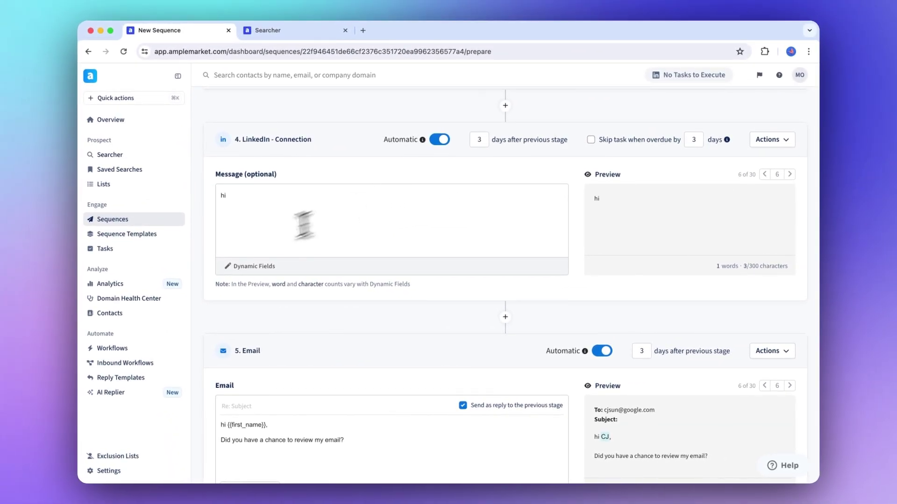
left_click(234, 268)
left_click(358, 240)
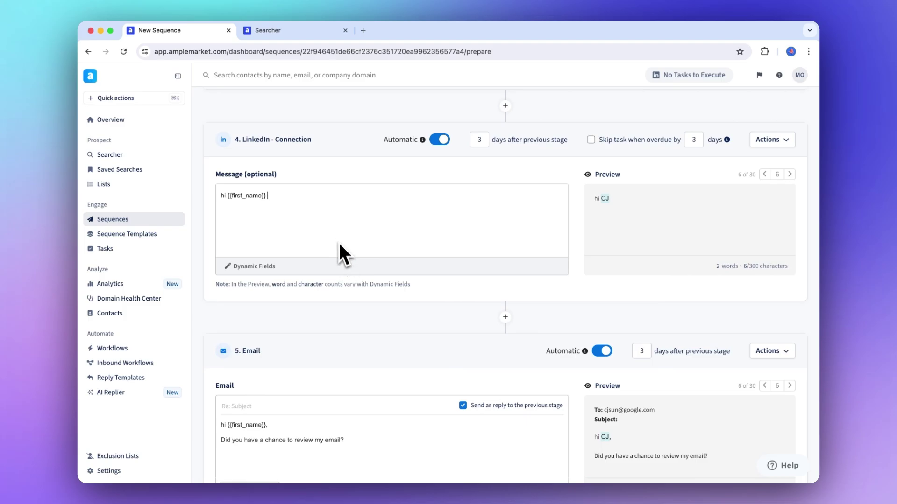
- Extend the LinkedIn - Connection message with "- happy {{day_of_the_week}}!" using the day-of-the-week dynamic field
left_click(294, 265)
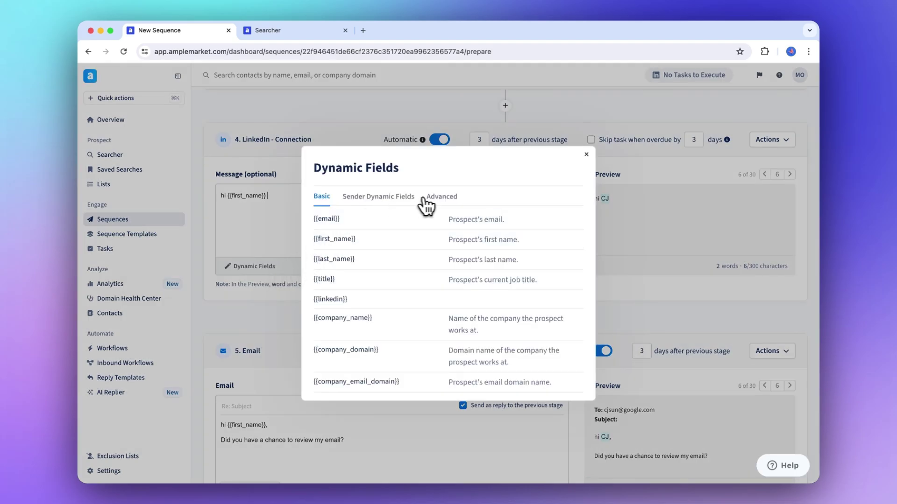
left_click(426, 198)
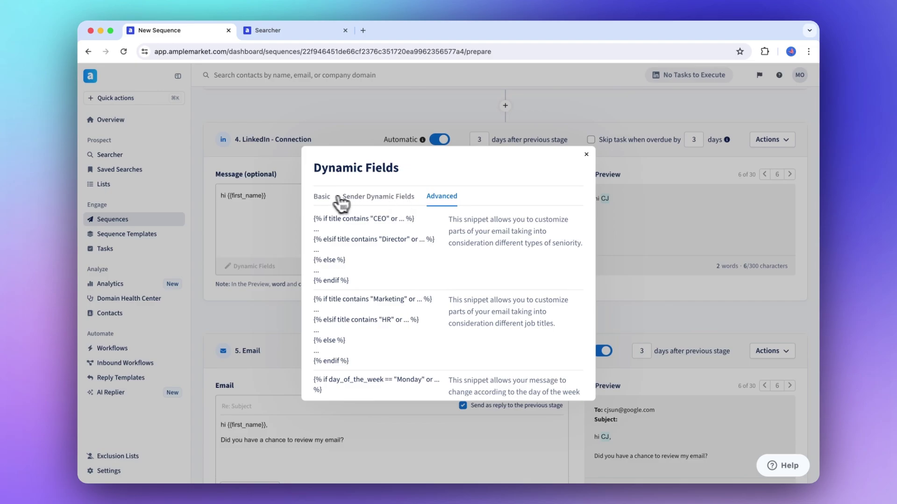
left_click(327, 197)
scroll(394, 290, "down", 15)
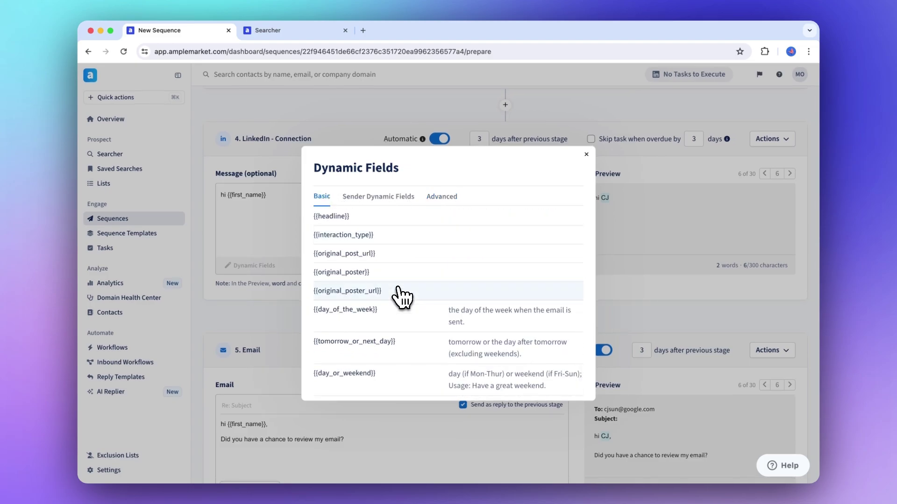
left_click(369, 318)
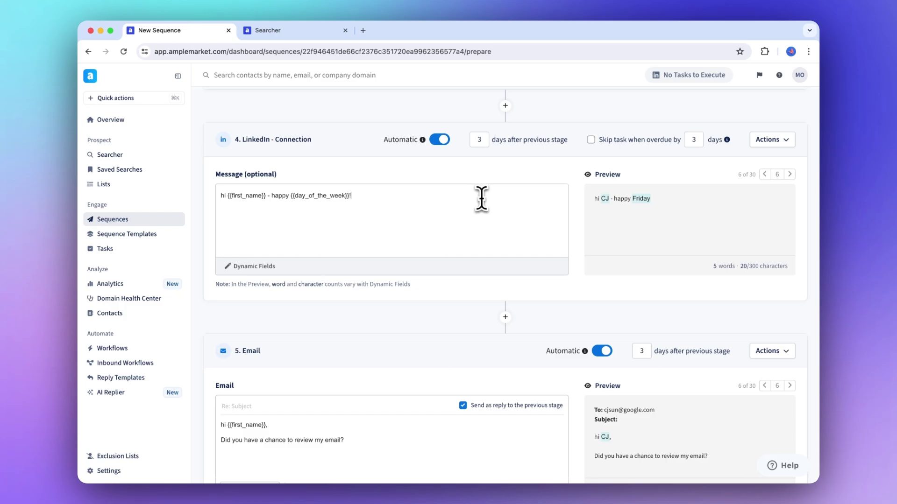
- Continue to the sequence's leads and examine the lead table's rows and data columns
scroll(506, 202, "up", 15)
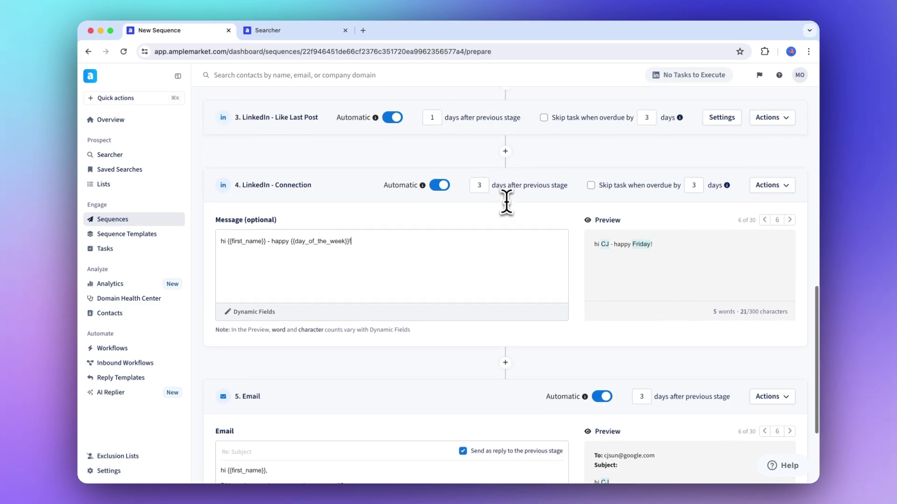
scroll(506, 202, "up", 4)
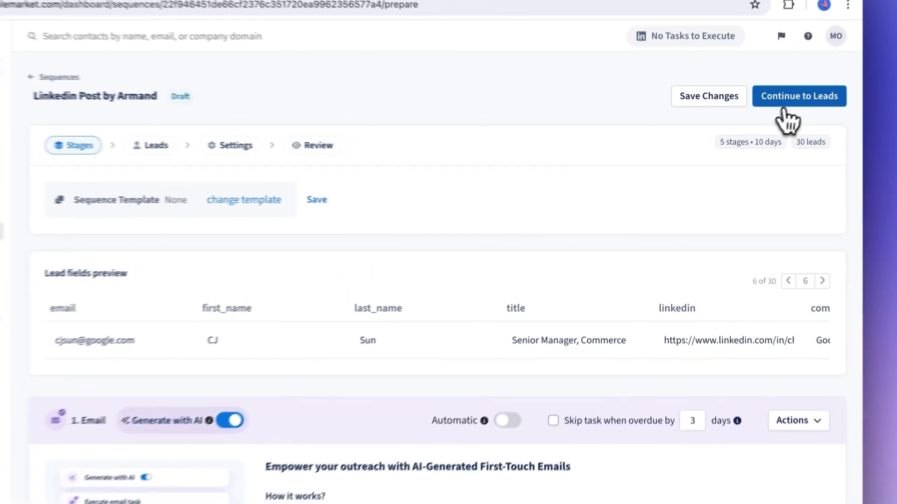
left_click(773, 119)
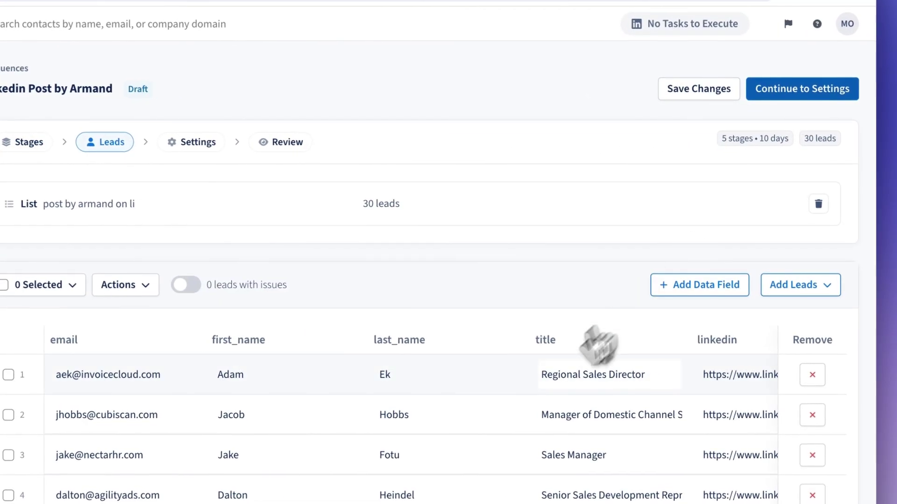
scroll(633, 298, "down", 3)
scroll(575, 355, "up", 3)
scroll(569, 272, "down", 3)
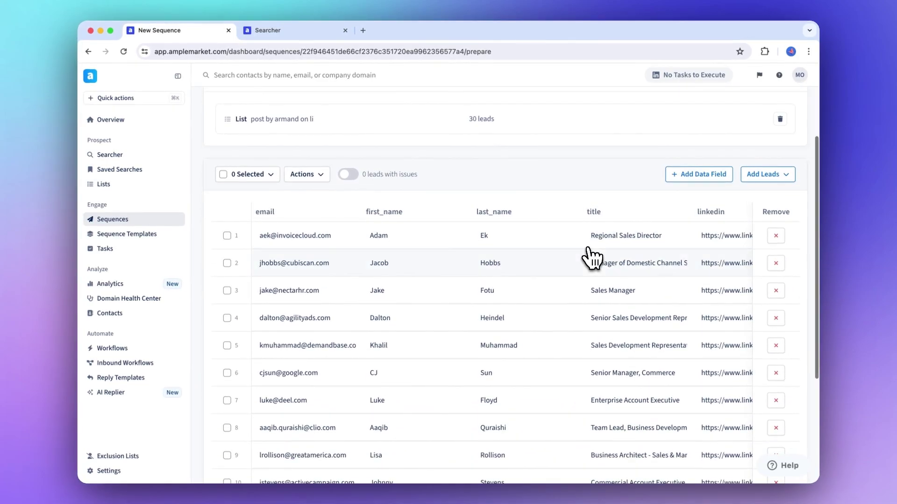
scroll(579, 301, "right", 15)
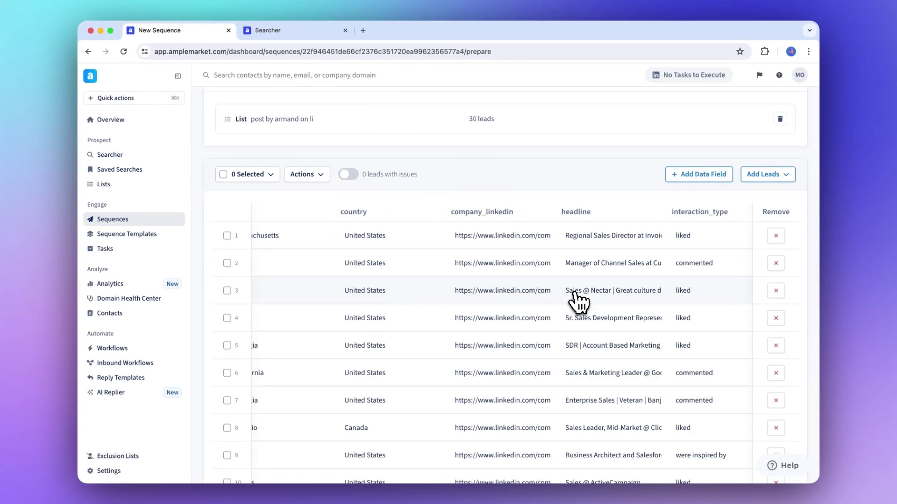
scroll(578, 299, "left", 15)
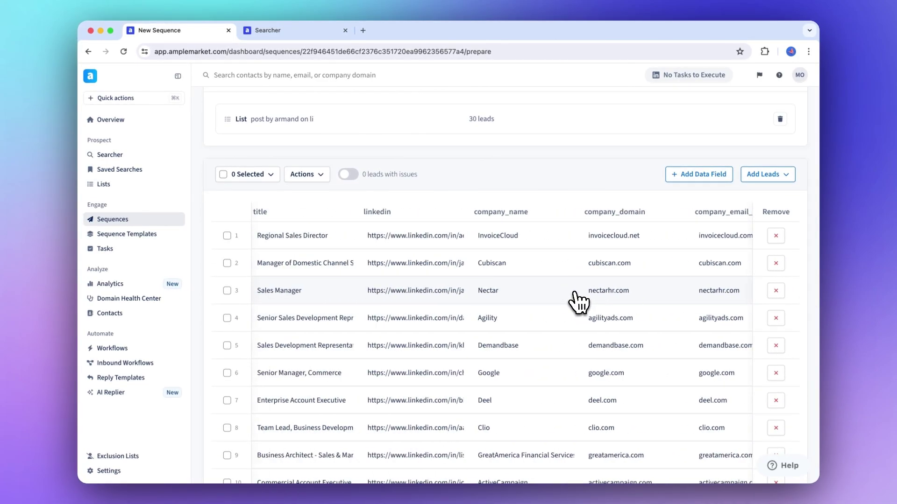
- Go to the sequence settings and set throttling to a maximum of 10 new leads per mailbox every 24 hours
scroll(575, 301, "up", 3)
left_click(359, 157)
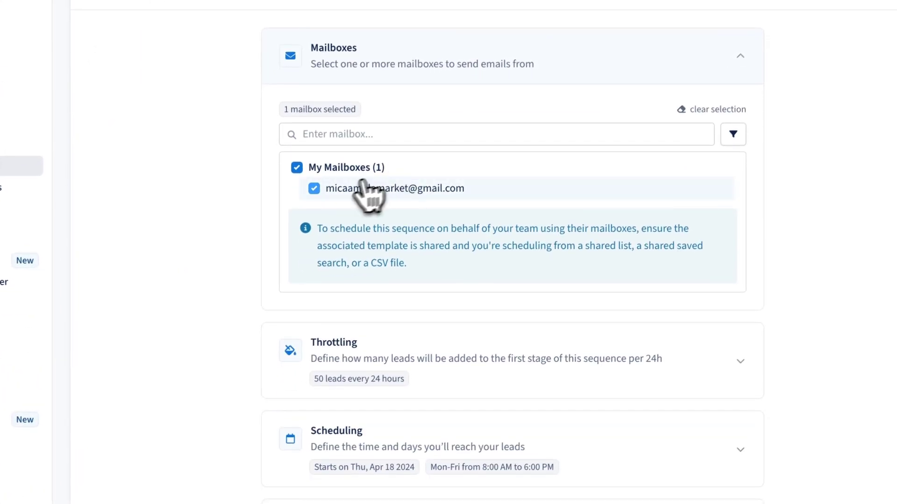
scroll(457, 195, "down", 2)
left_click(481, 308)
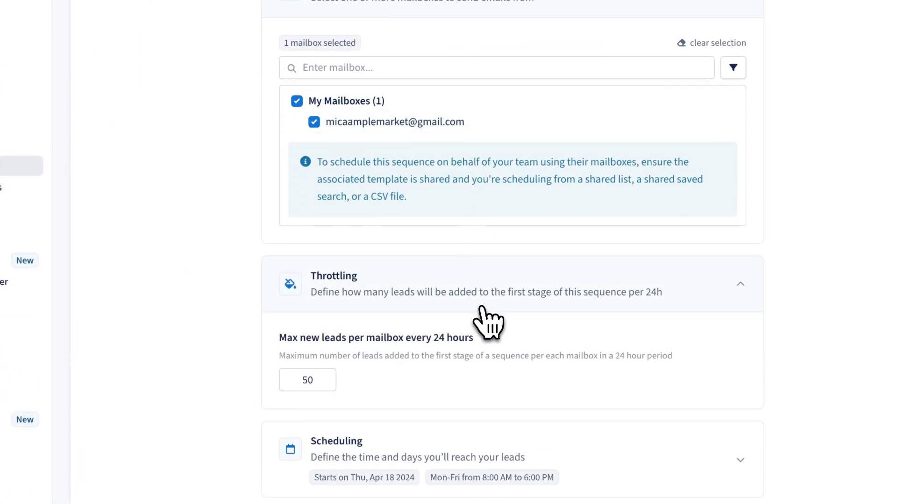
scroll(481, 322, "down", 2)
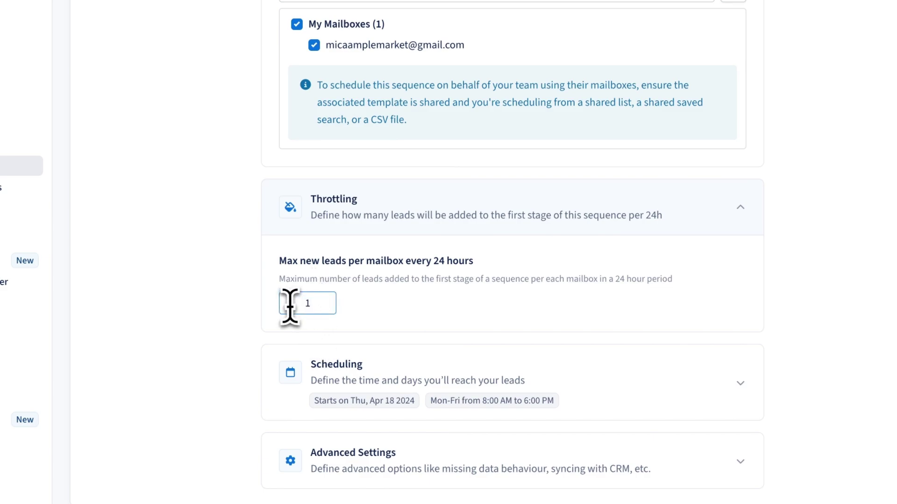
- Set the scheduling sending window from 6:00 AM to 11:00 AM
left_click(519, 396)
scroll(513, 373, "down", 4)
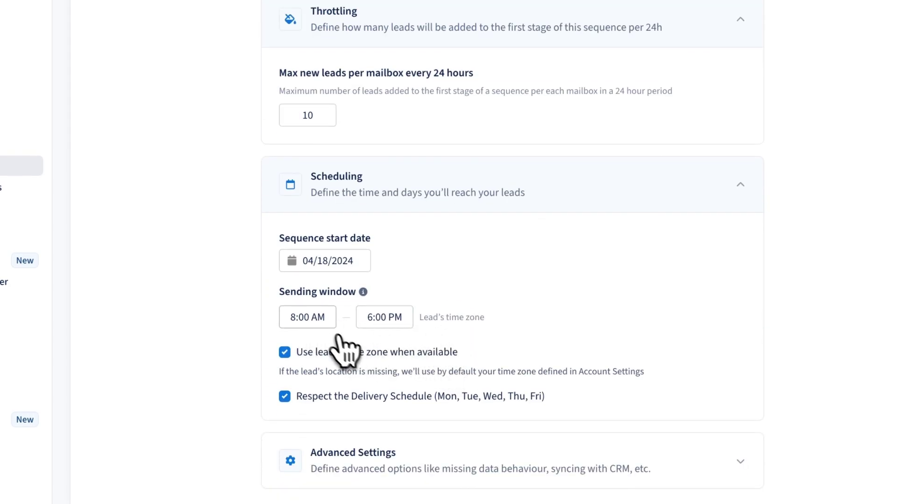
left_click(310, 323)
left_click(308, 394)
left_click(381, 320)
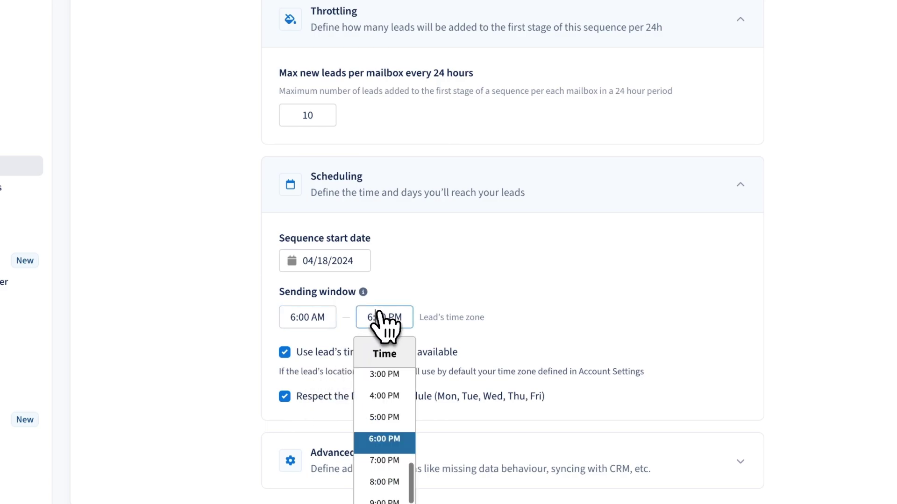
scroll(394, 414, "down", 1)
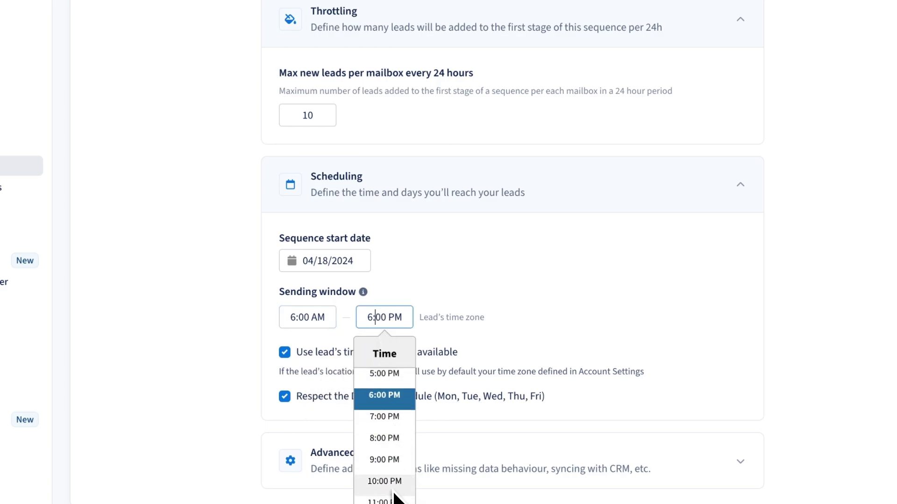
scroll(402, 421, "up", 4)
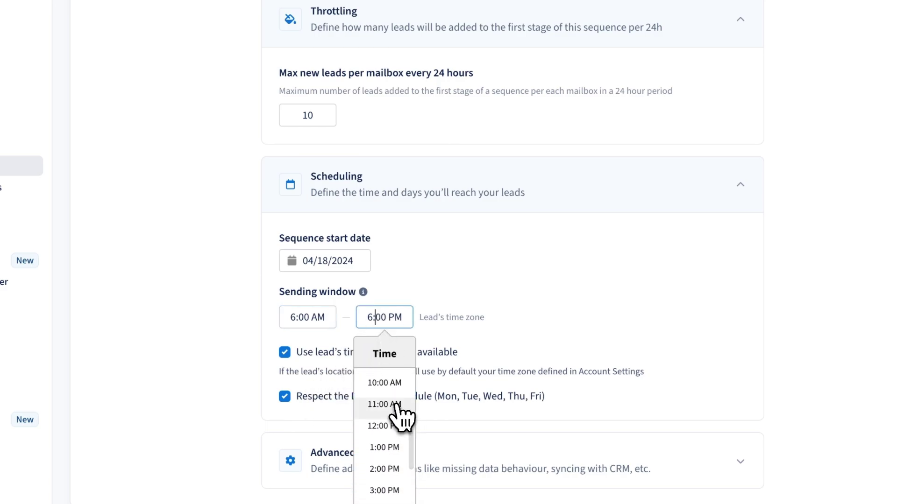
left_click(395, 405)
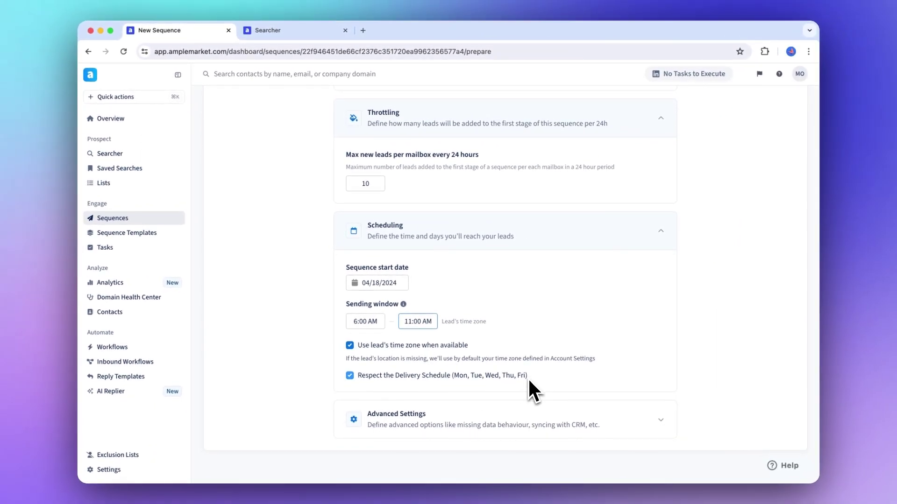
- Examine the advanced settings for rules, missing data and failed automatic tasks
left_click(568, 421)
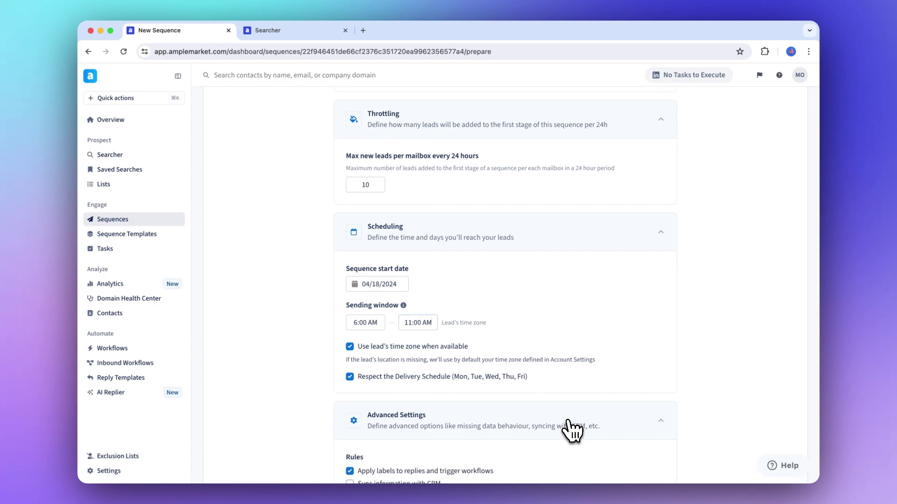
scroll(570, 430, "down", 3)
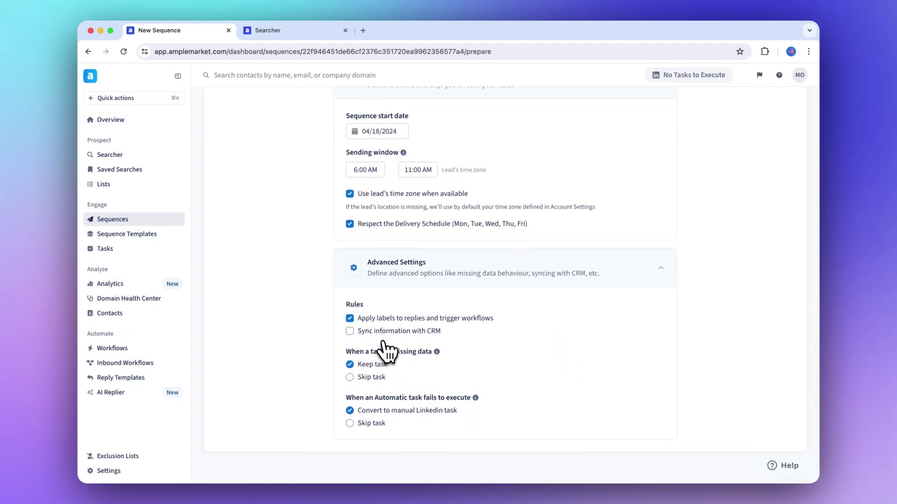
scroll(523, 329, "up", 10)
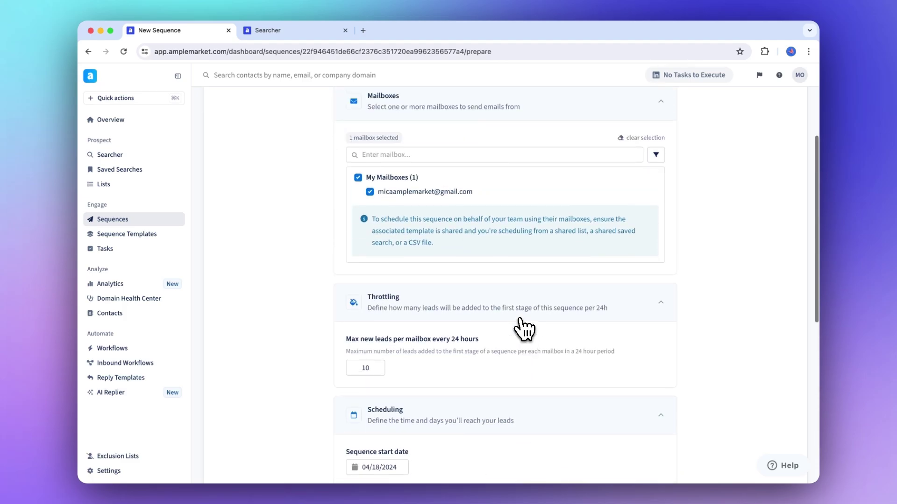
- Proceed to the sequence review, check the summary and stage previews, and launch the sequence
left_click(772, 120)
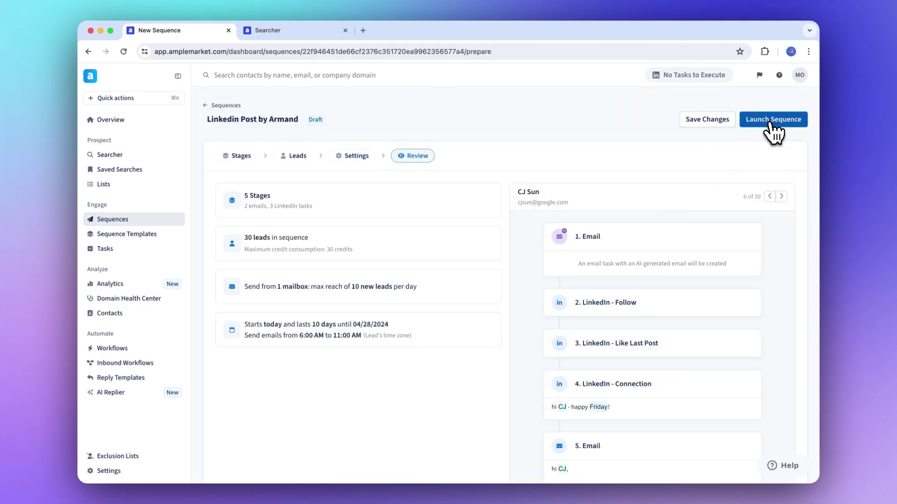
scroll(664, 304, "down", 1)
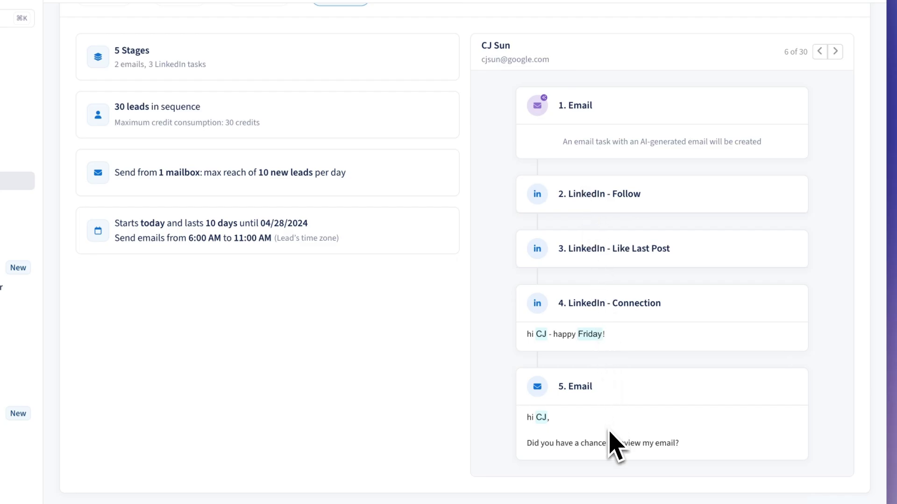
scroll(609, 432, "up", 3)
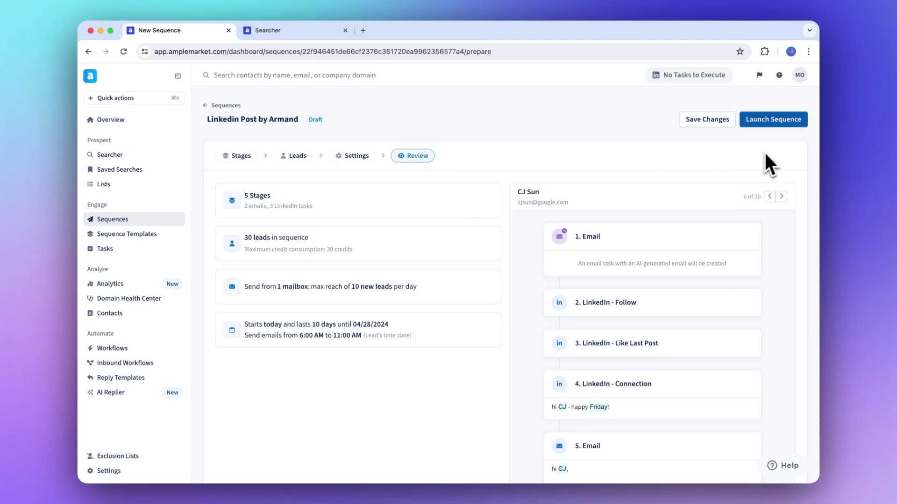
left_click(786, 124)
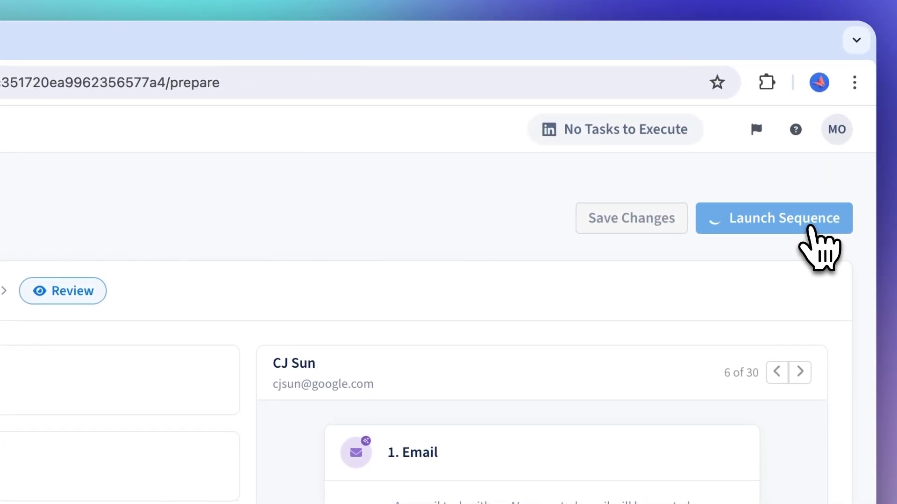